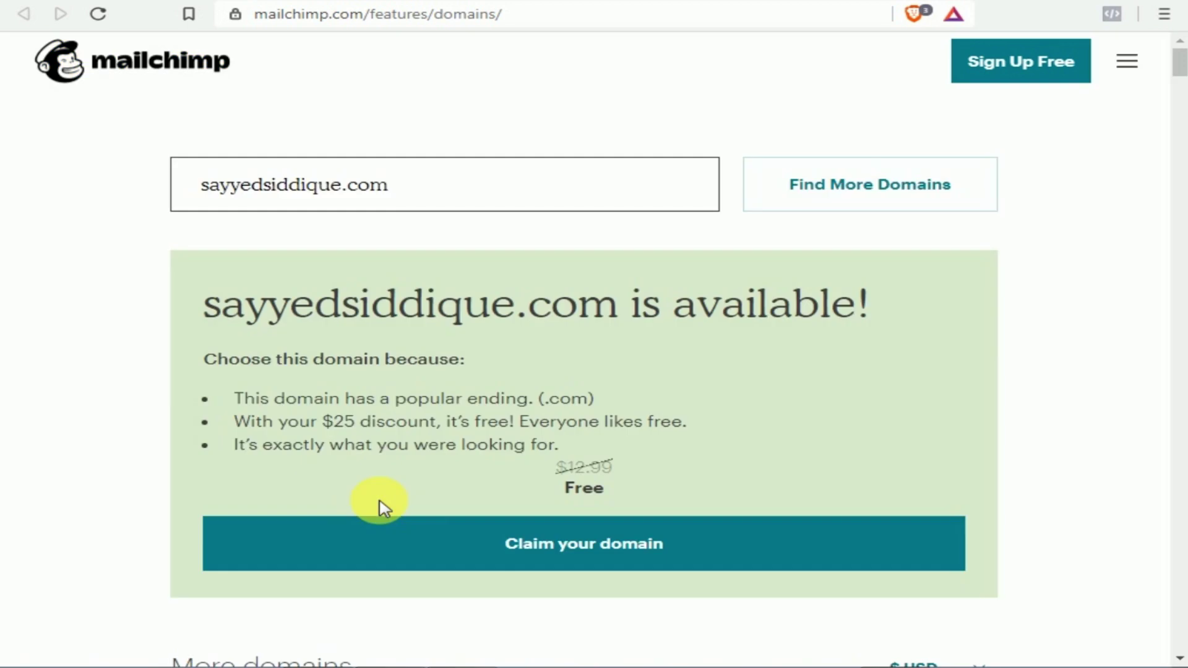
pyautogui.moveTo(204, 310); pyautogui.dragTo(881, 311)
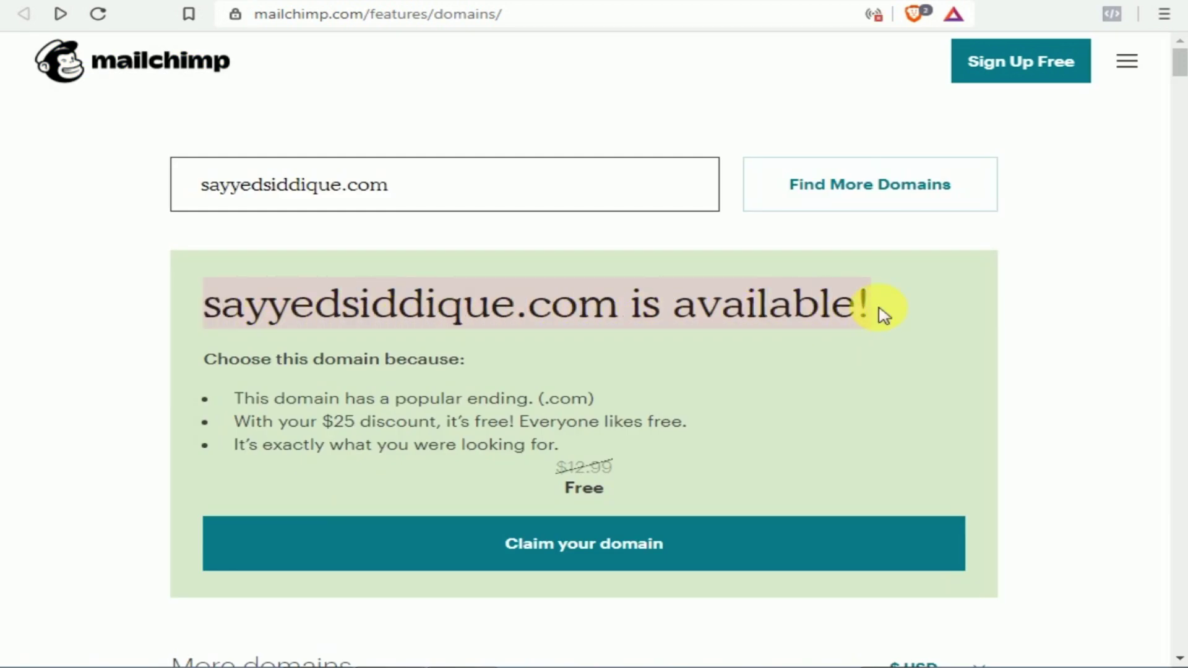
pyautogui.moveTo(230, 399); pyautogui.dragTo(603, 399)
pyautogui.moveTo(233, 422); pyautogui.dragTo(690, 424)
pyautogui.moveTo(563, 449); pyautogui.dragTo(247, 455)
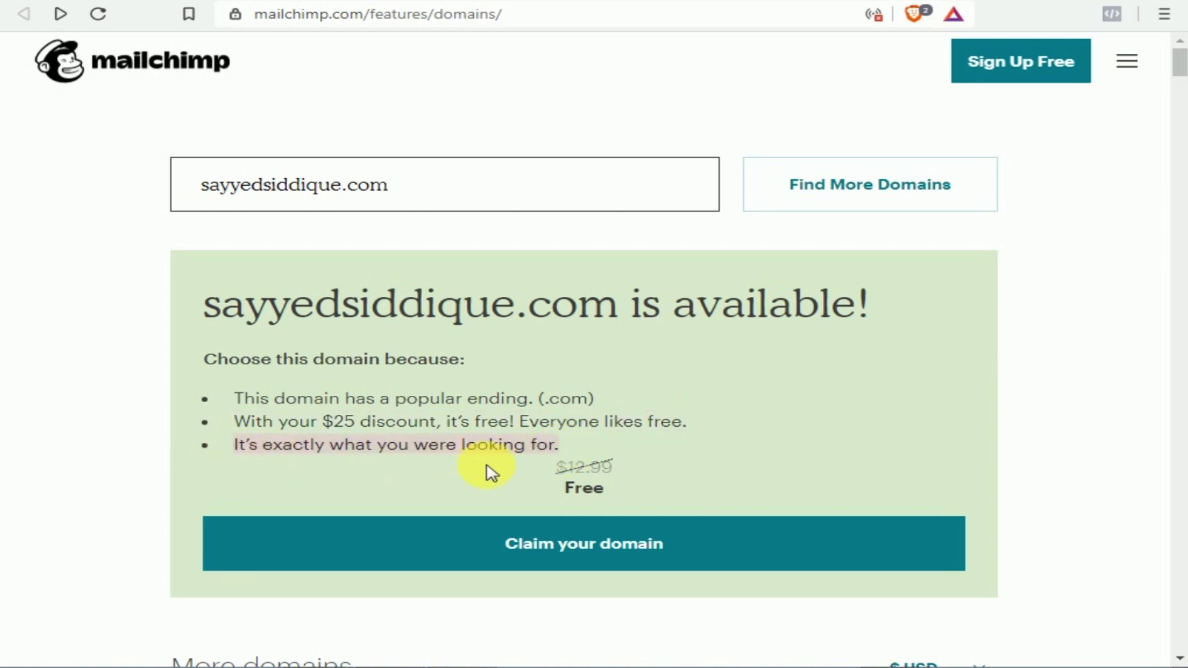
pyautogui.moveTo(552, 468); pyautogui.dragTo(651, 477)
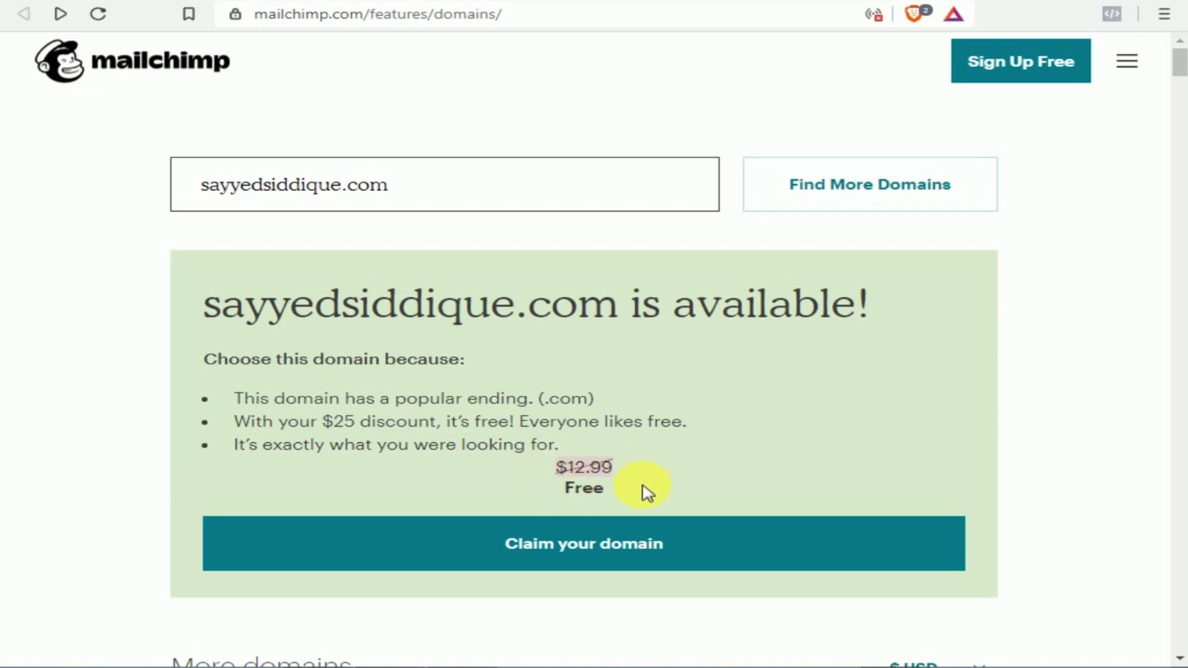
pyautogui.click(644, 492)
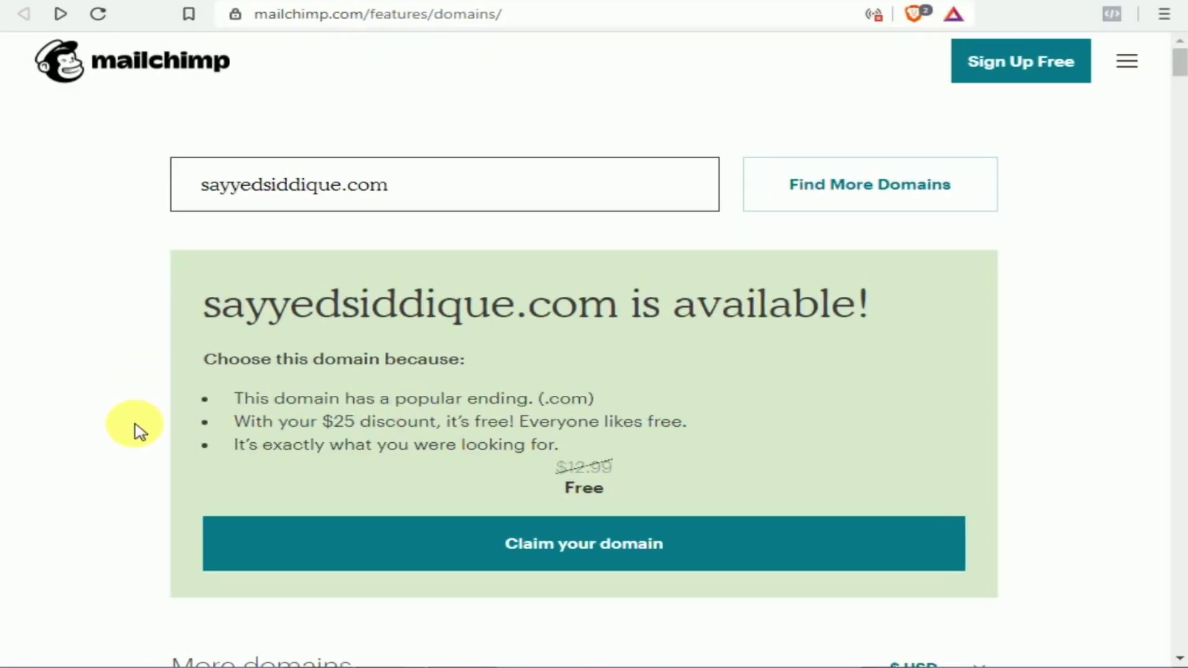
pyautogui.scroll(-3, 138, 429)
pyautogui.scroll(-3, 139, 429)
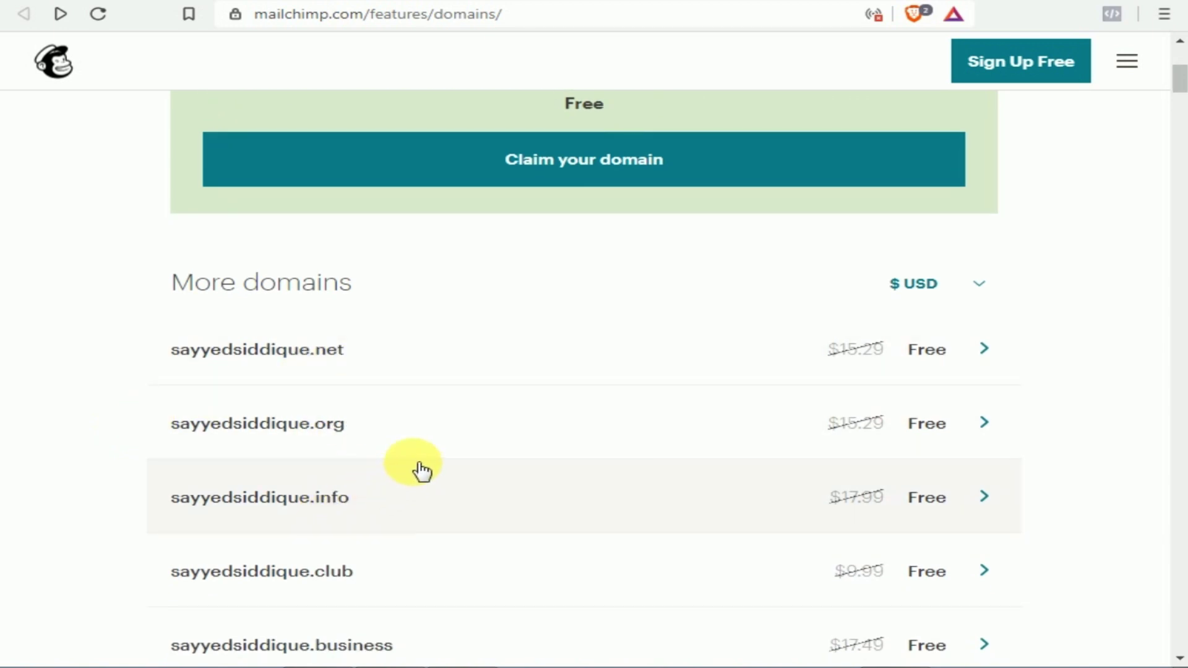
pyautogui.scroll(-1, 409, 469)
pyautogui.scroll(-5, 369, 499)
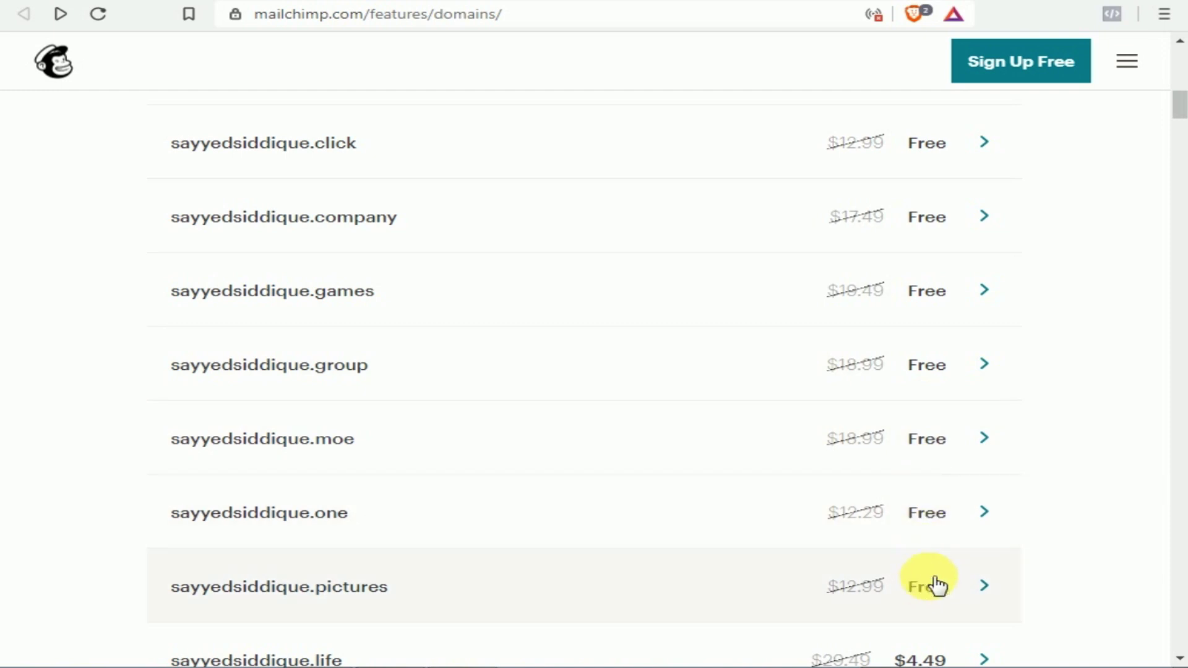
pyautogui.scroll(12, 937, 585)
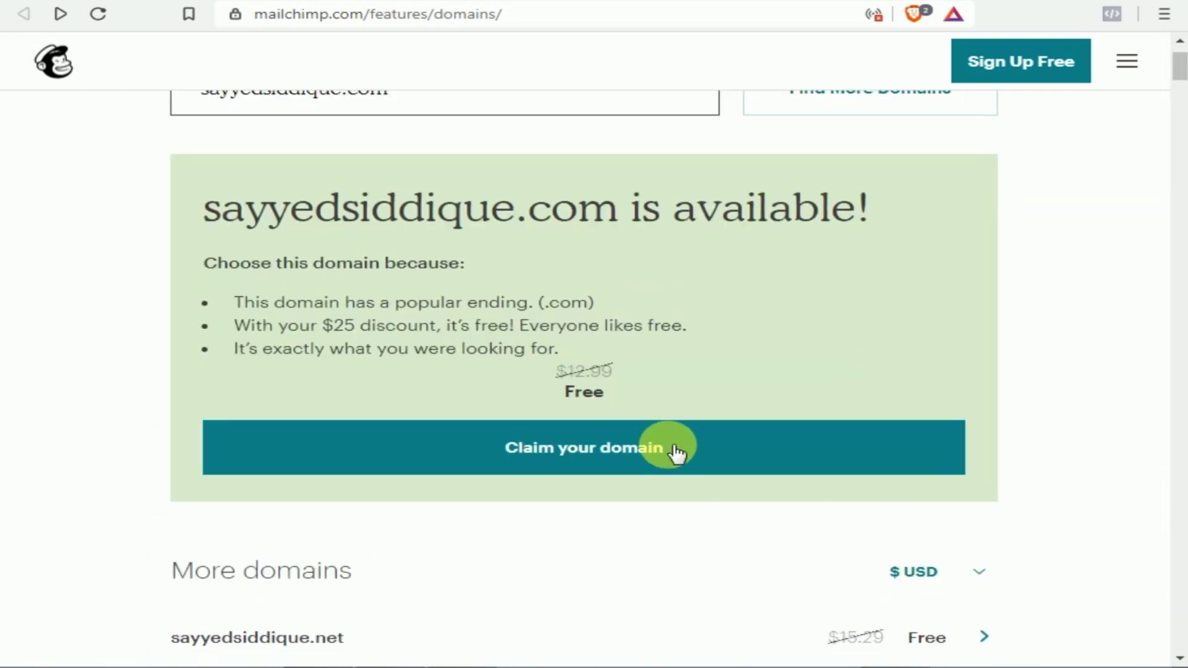
# Claim the free .com domain and review the account creation form
pyautogui.click(643, 451)
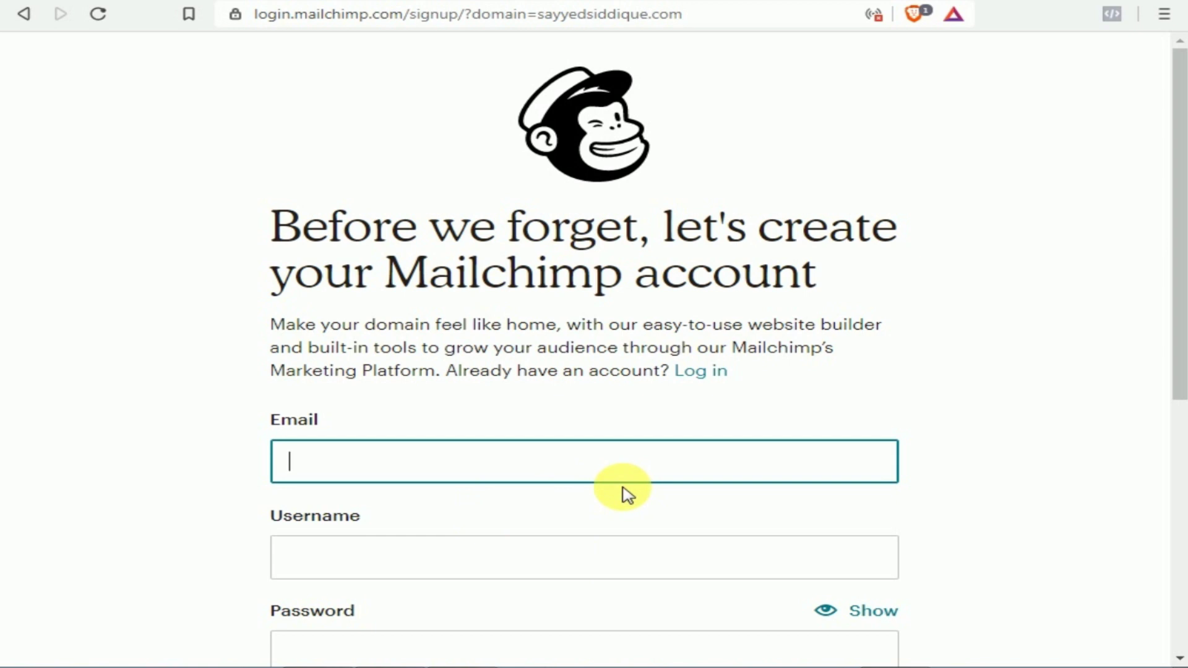
pyautogui.moveTo(240, 268); pyautogui.dragTo(828, 281)
pyautogui.scroll(-1, 726, 322)
pyautogui.scroll(-2, 721, 321)
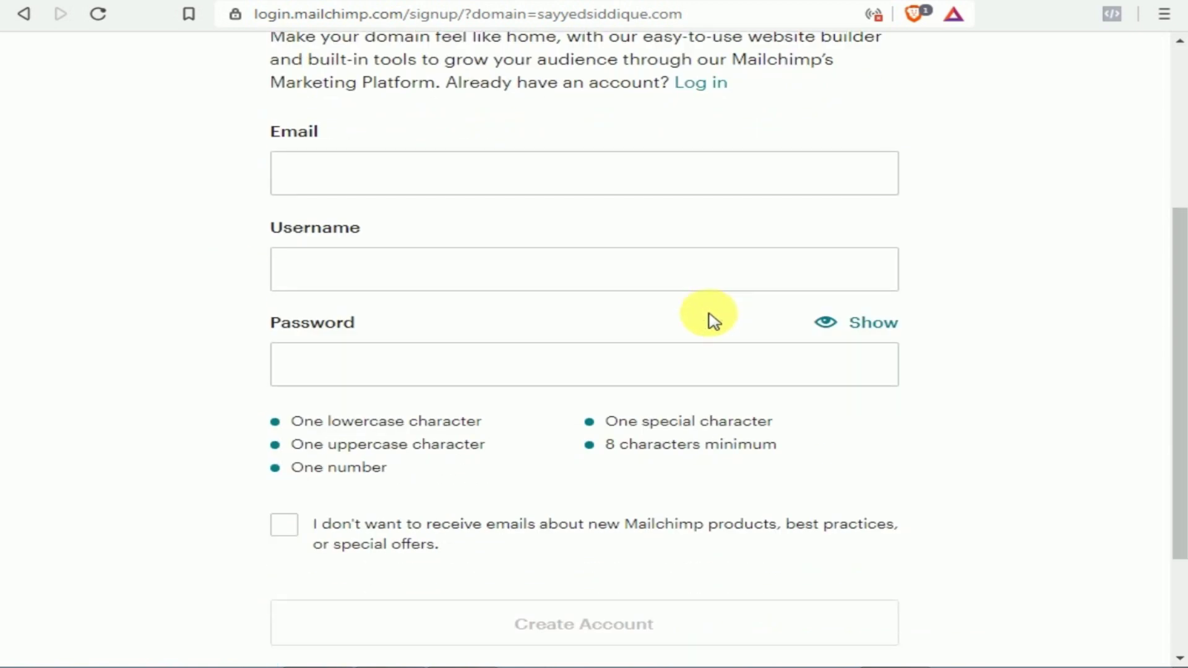
pyautogui.scroll(1, 710, 320)
# Fill in the account e-mail, username and password, and create the Mailchimp account
pyautogui.click(504, 273)
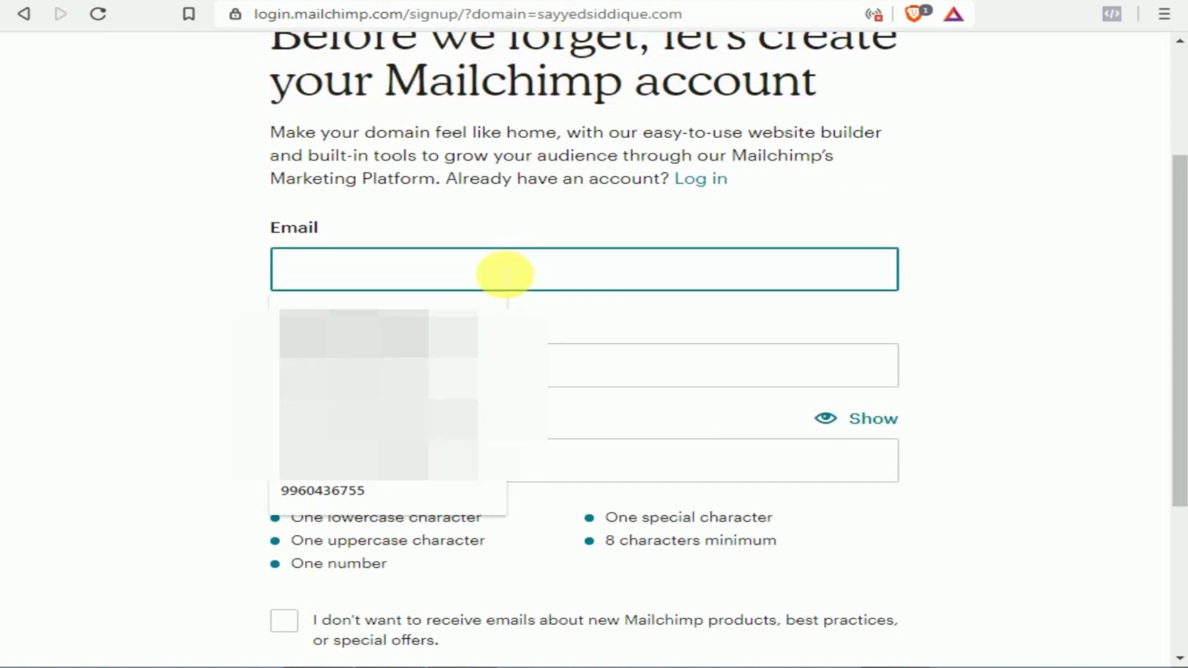
pyautogui.click(114, 291)
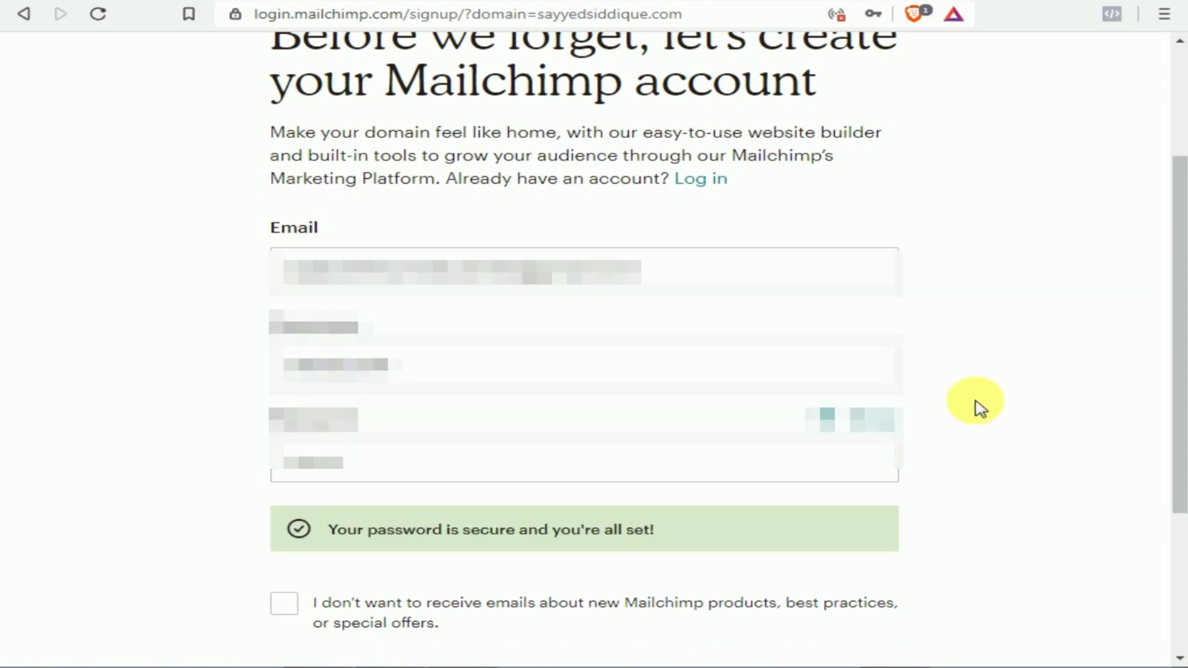
pyautogui.scroll(2, 977, 407)
pyautogui.scroll(-4, 978, 407)
pyautogui.click(549, 528)
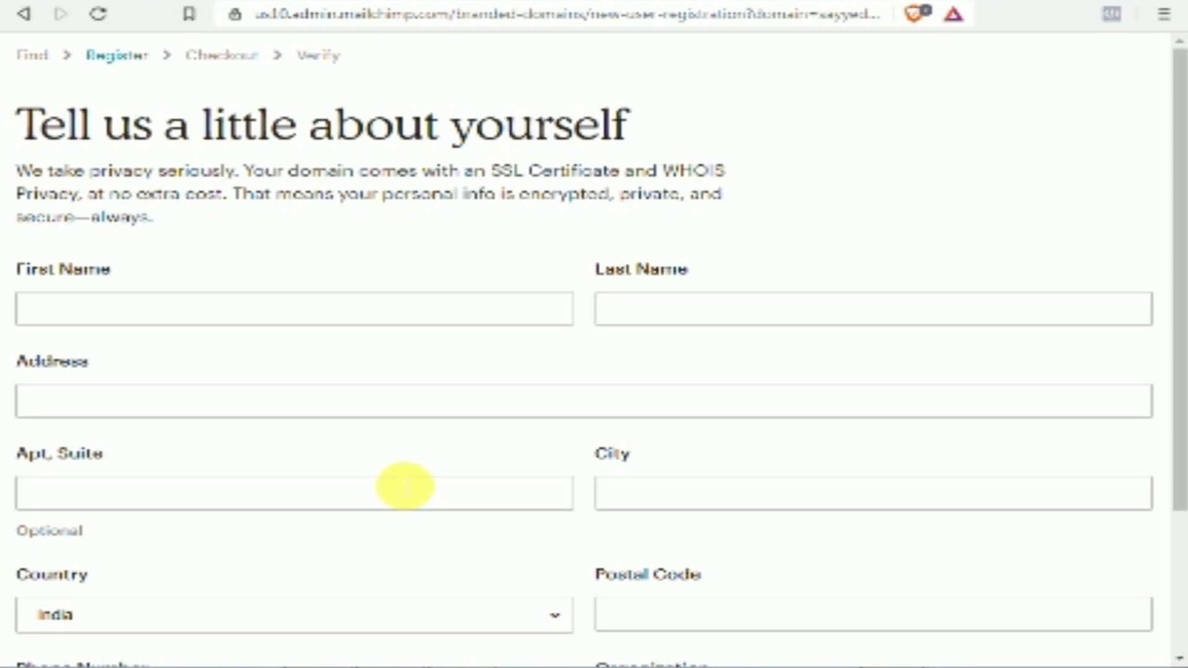
# Begin entering the registrant's first name in the contact form, correcting a typo
pyautogui.click(295, 316)
pyautogui.write('sa')
pyautogui.press('BackSpace')
pyautogui.press('BackSpace')
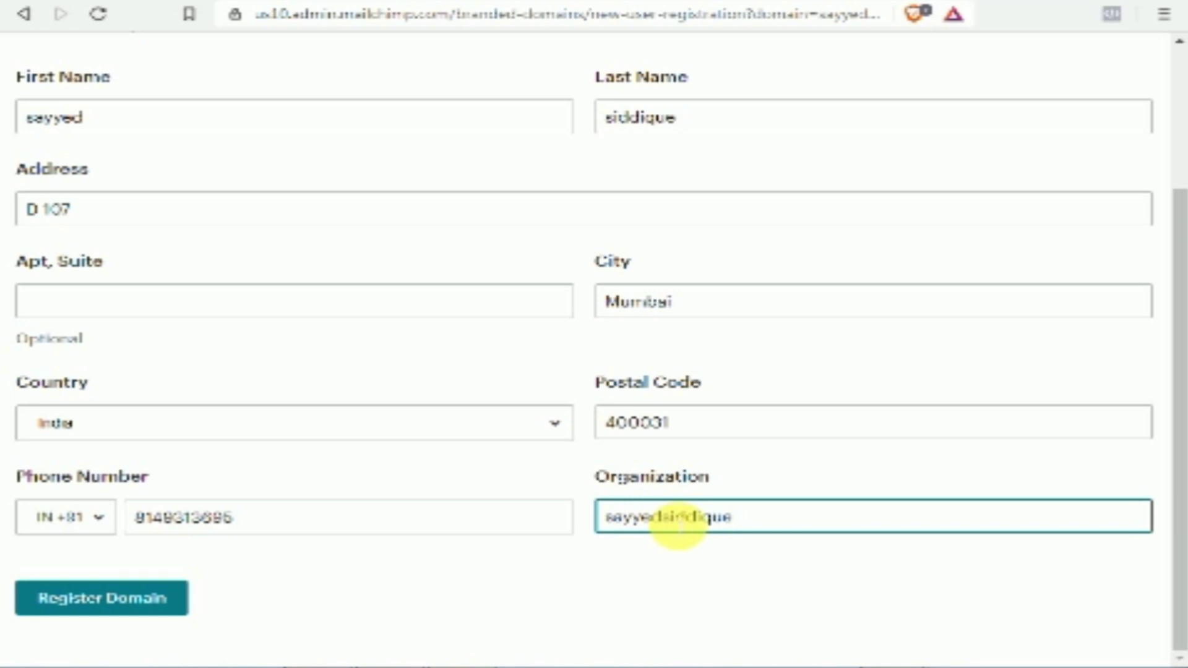
pyautogui.click(113, 600)
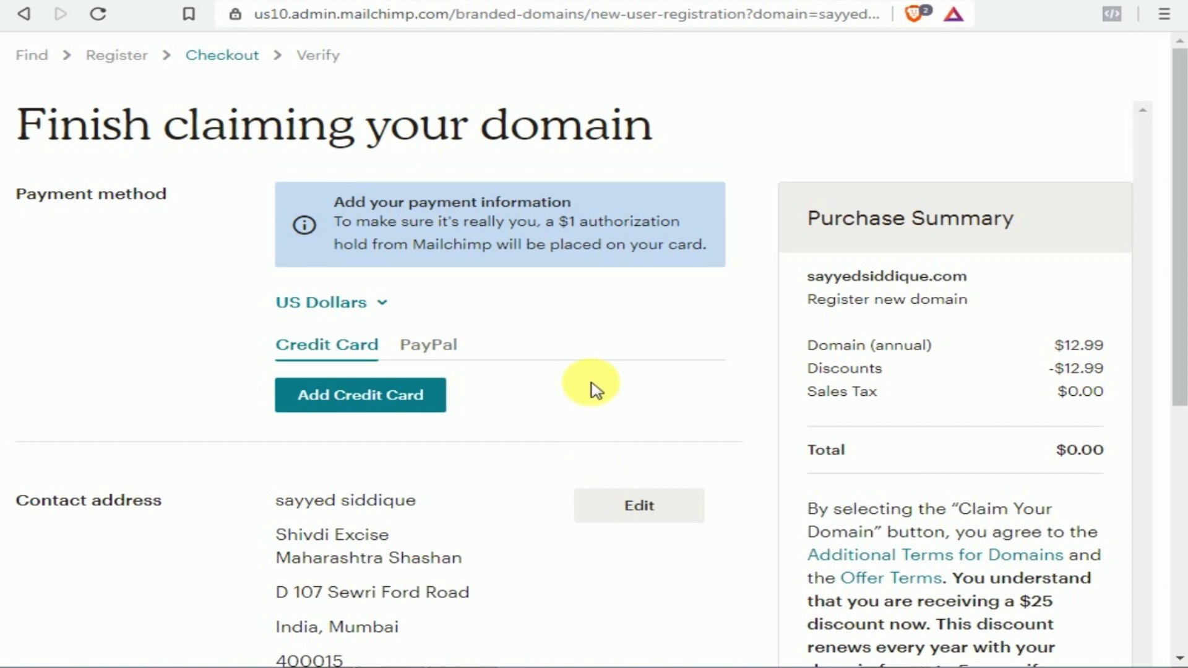
pyautogui.moveTo(809, 344); pyautogui.dragTo(945, 353)
pyautogui.moveTo(1056, 344); pyautogui.dragTo(1104, 344)
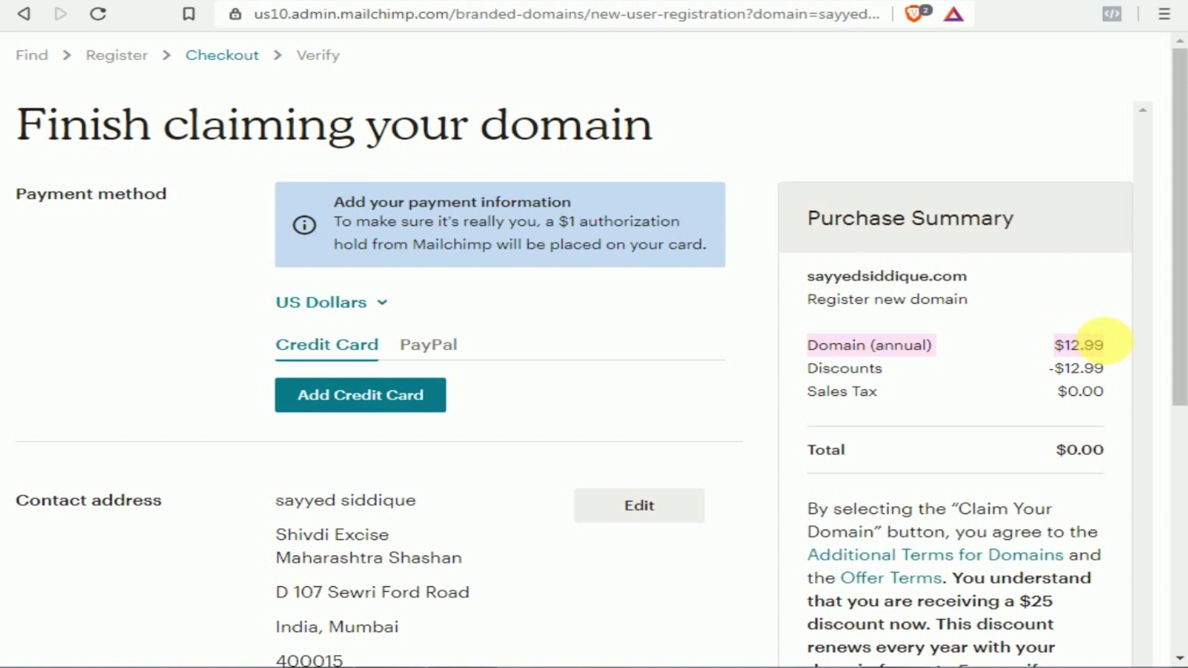
pyautogui.moveTo(809, 372); pyautogui.dragTo(874, 379)
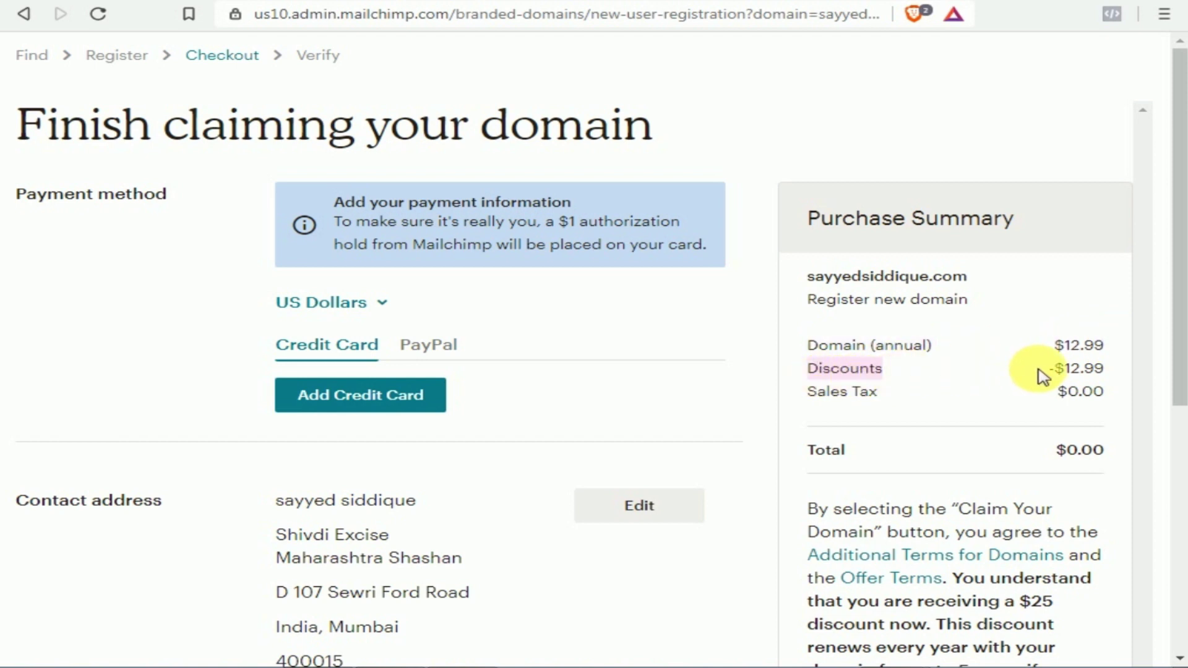
pyautogui.moveTo(1051, 371); pyautogui.dragTo(1105, 371)
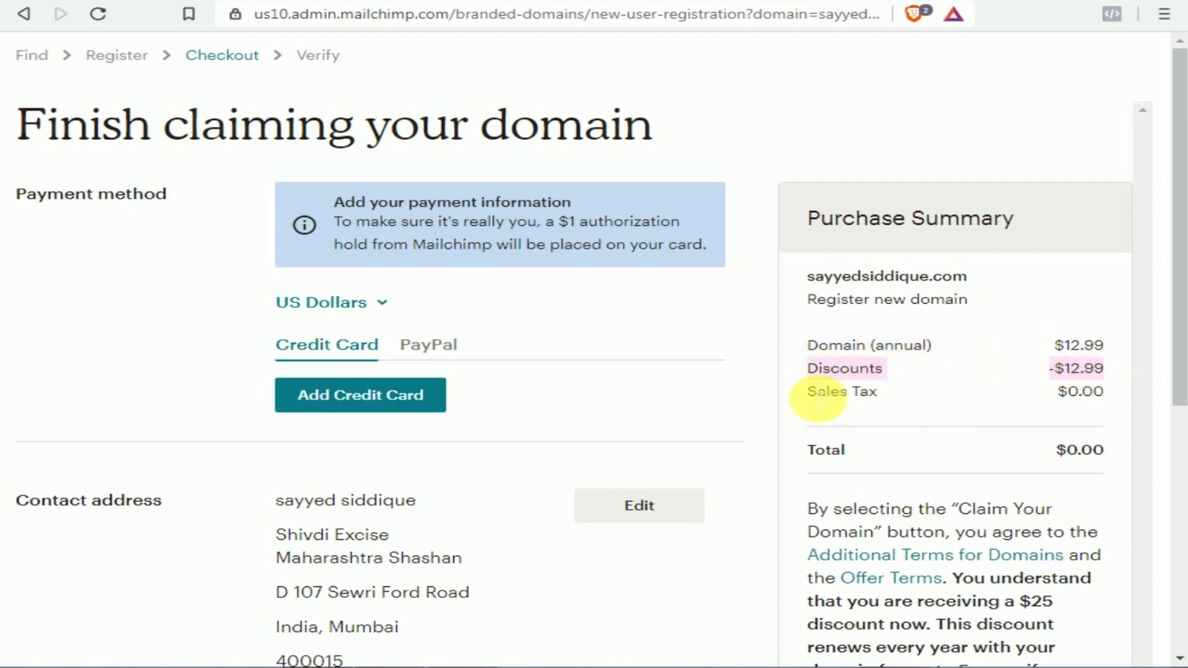
pyautogui.moveTo(808, 392); pyautogui.dragTo(878, 392)
pyautogui.moveTo(1059, 392); pyautogui.dragTo(1103, 399)
pyautogui.moveTo(807, 450); pyautogui.dragTo(845, 450)
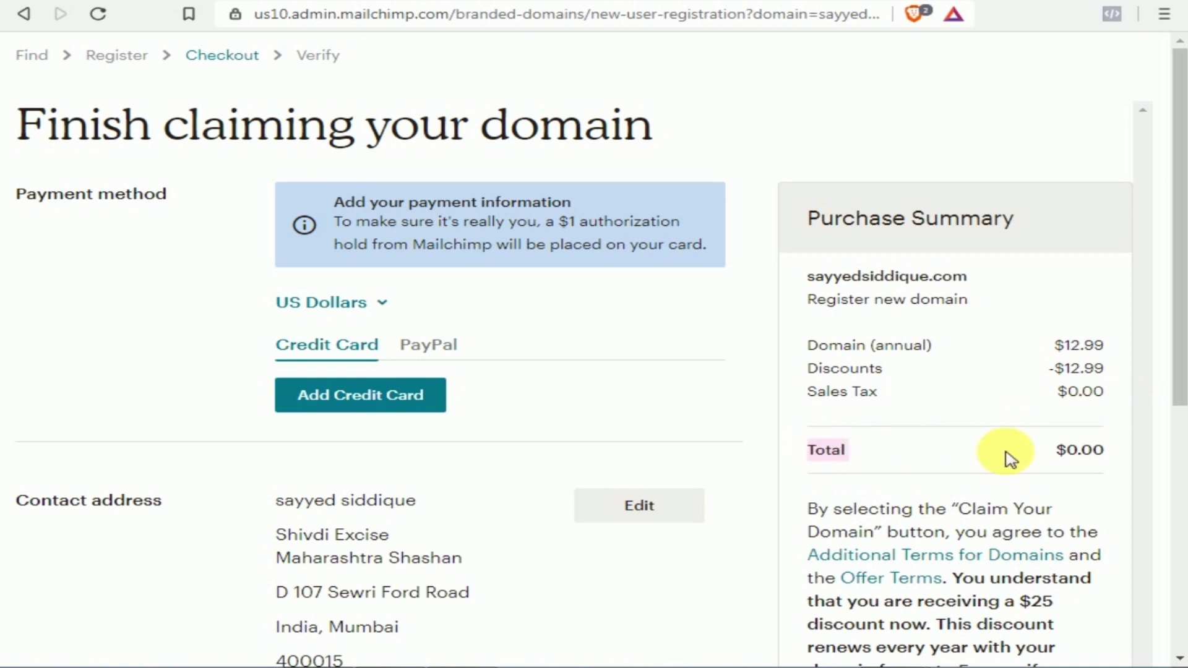
pyautogui.scroll(-2, 960, 377)
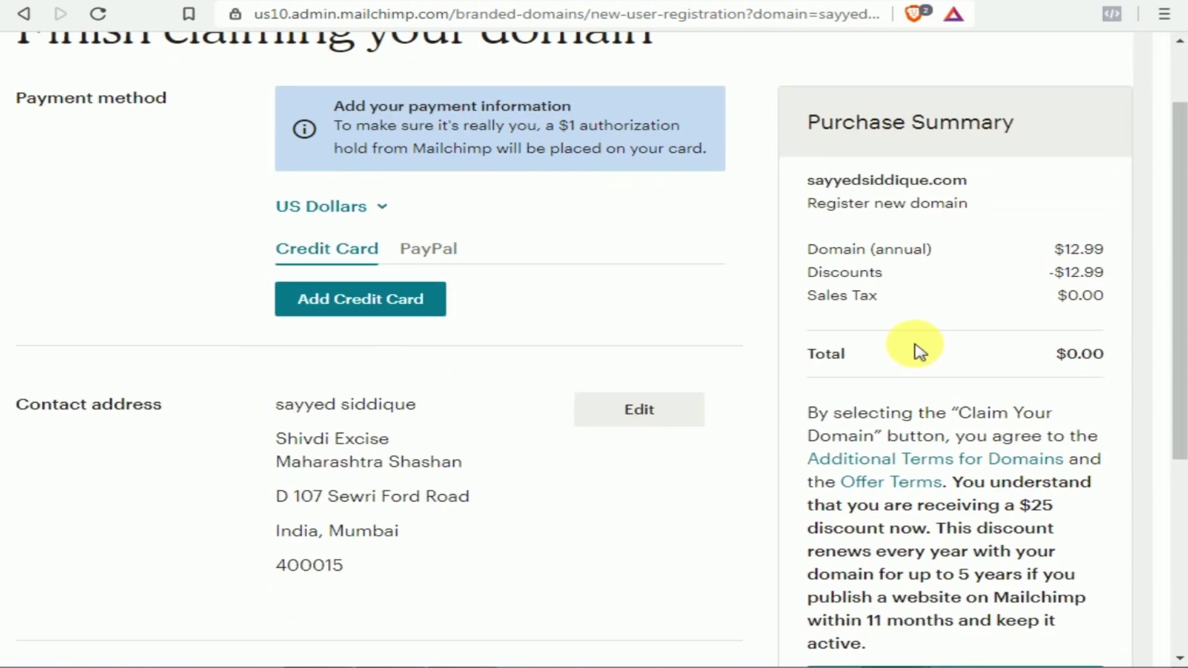
pyautogui.scroll(-2, 879, 341)
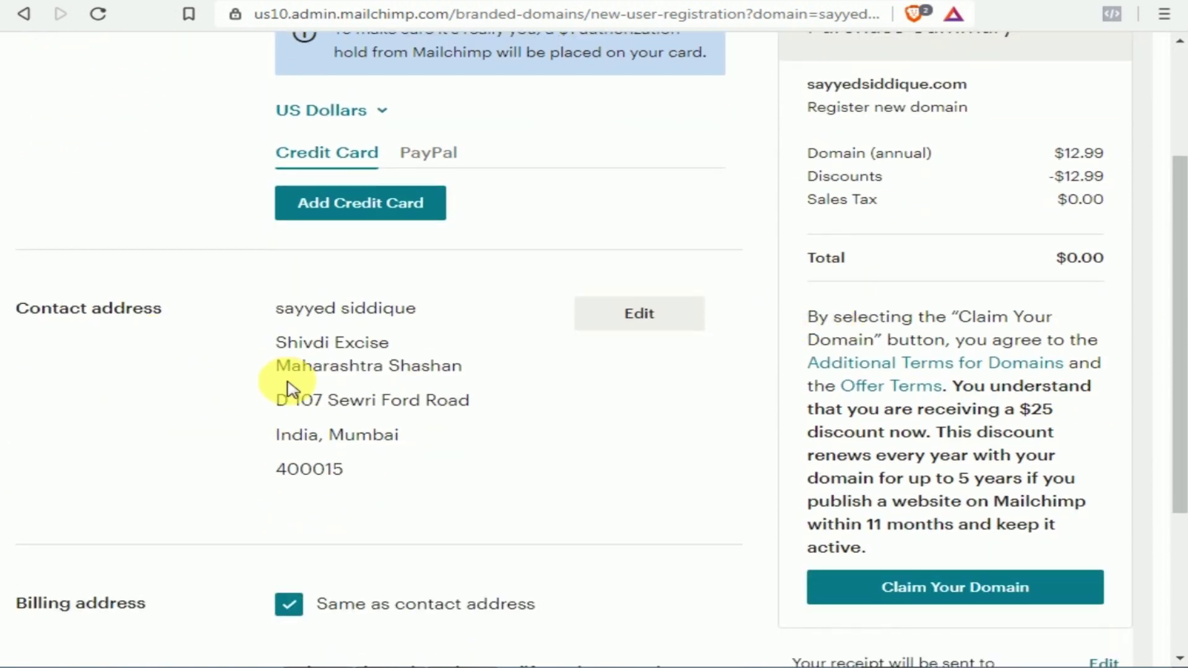
pyautogui.scroll(-2, 639, 520)
pyautogui.scroll(-3, 636, 517)
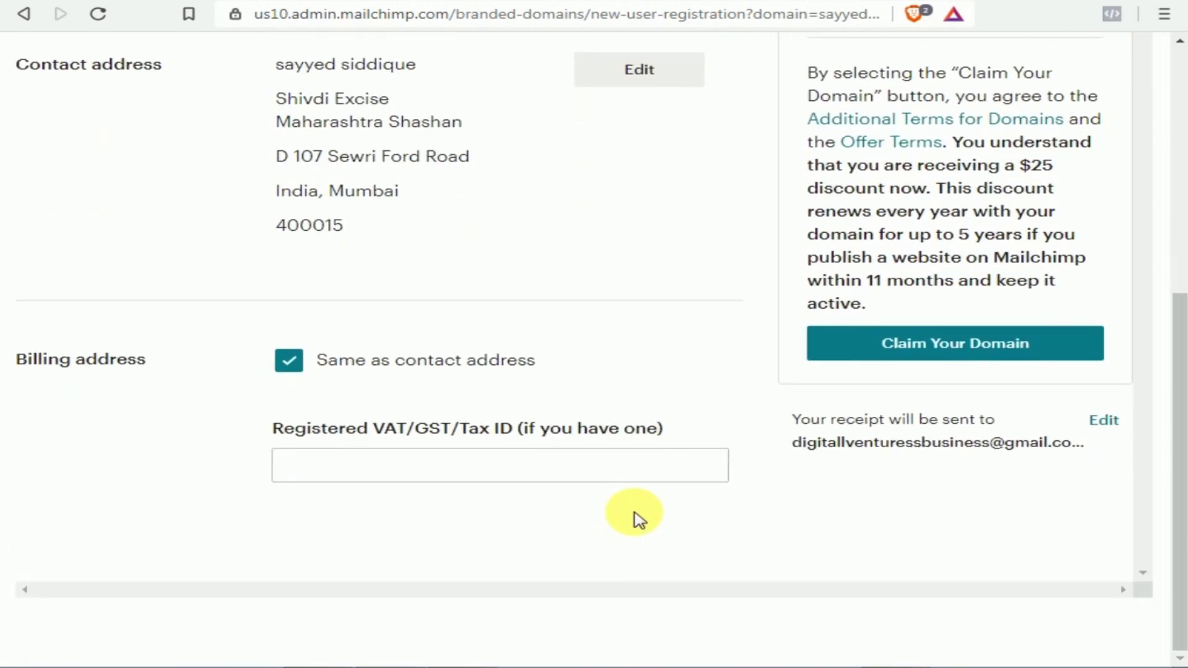
pyautogui.scroll(9, 467, 372)
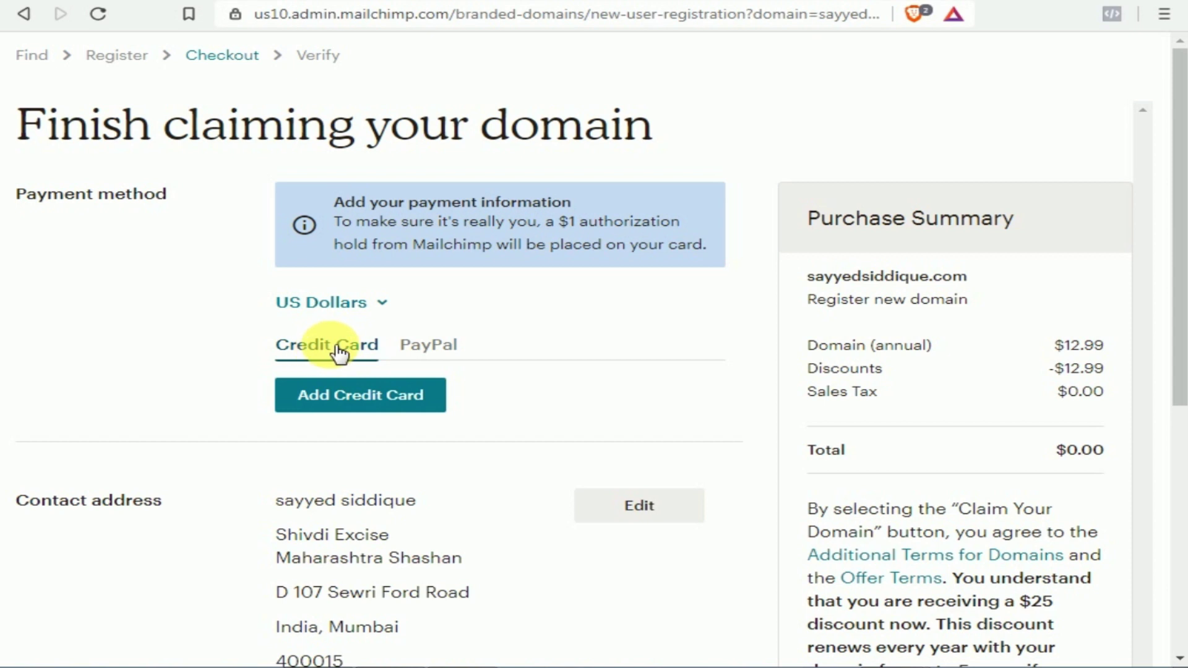
# Switch the checkout payment method from credit card to PayPal and start connecting PayPal
pyautogui.click(353, 399)
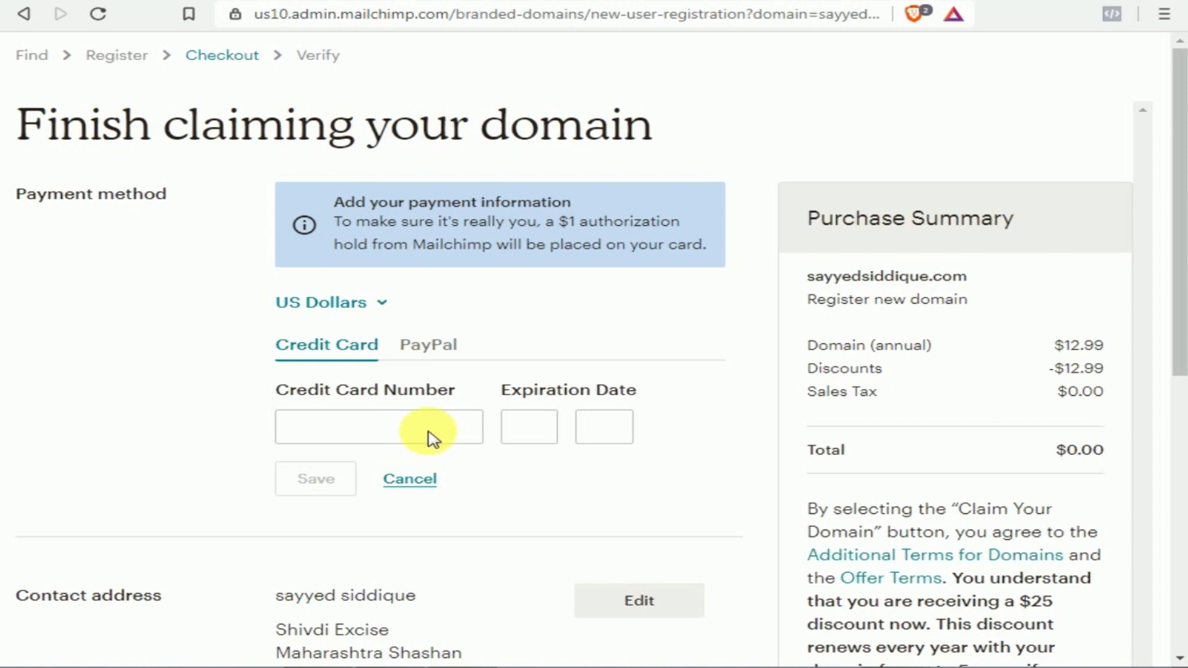
pyautogui.click(432, 354)
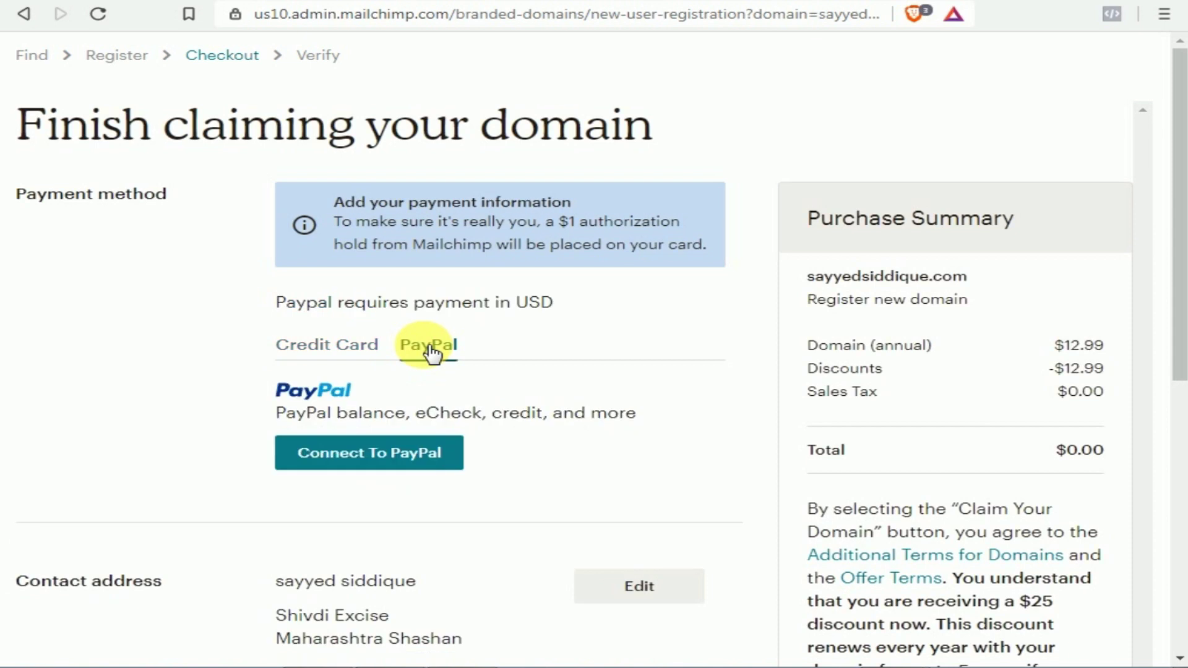
pyautogui.click(339, 463)
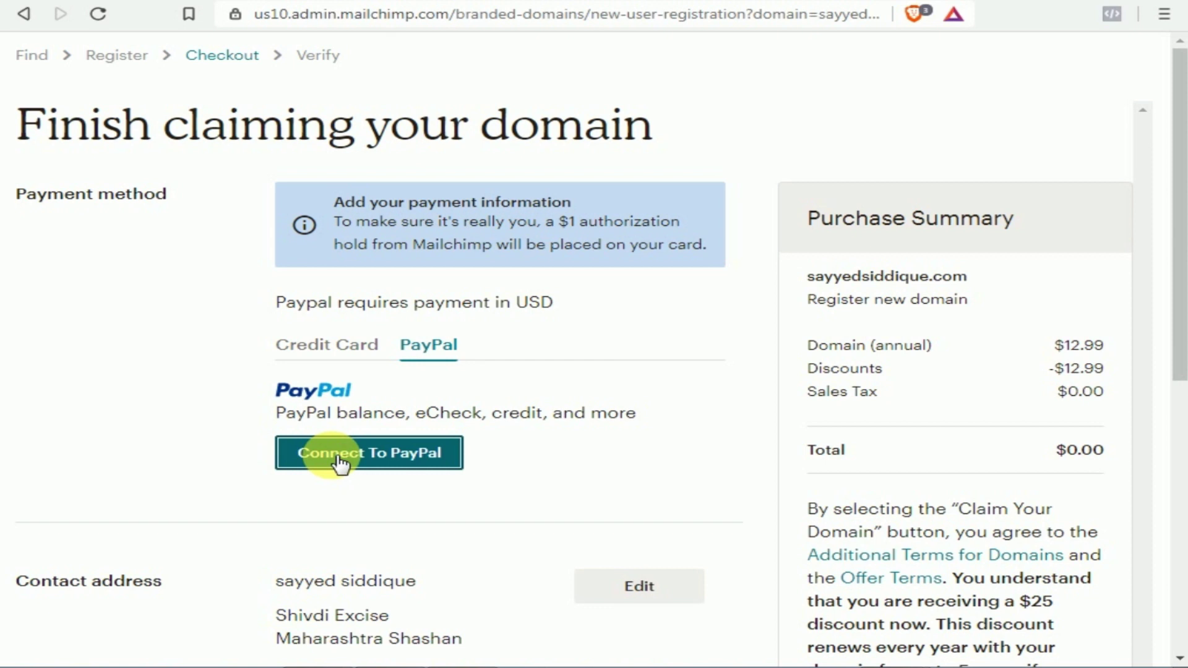
# Sign in to PayPal with the account e-mail and approve future payments to Mailchimp
pyautogui.click(340, 461)
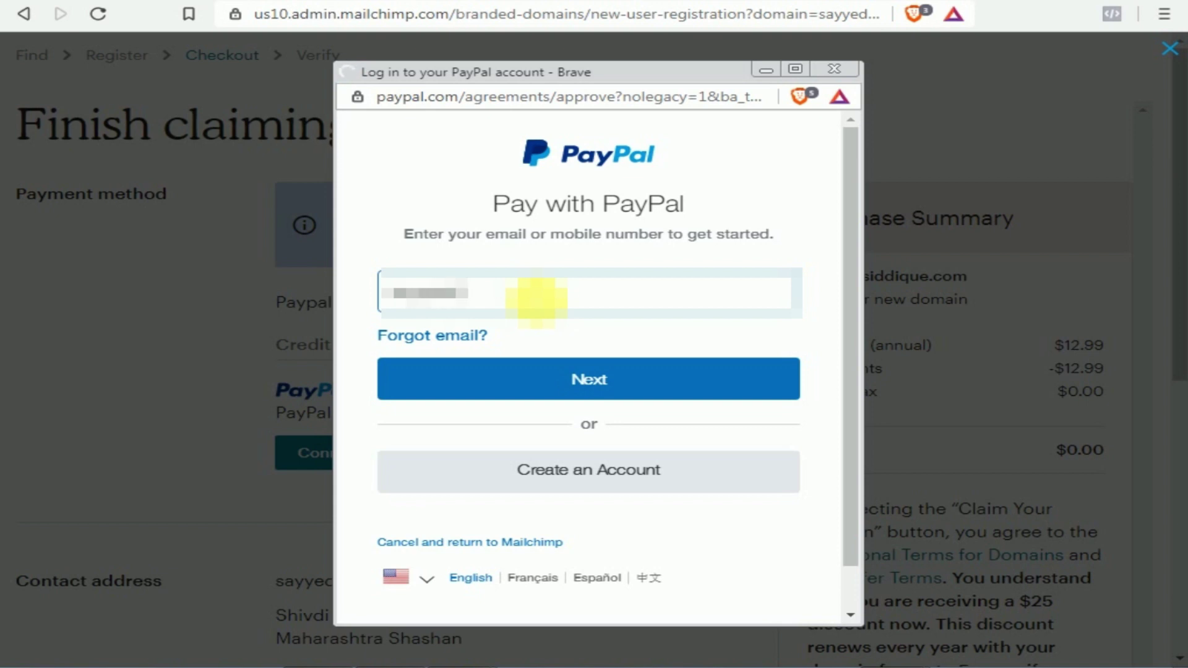
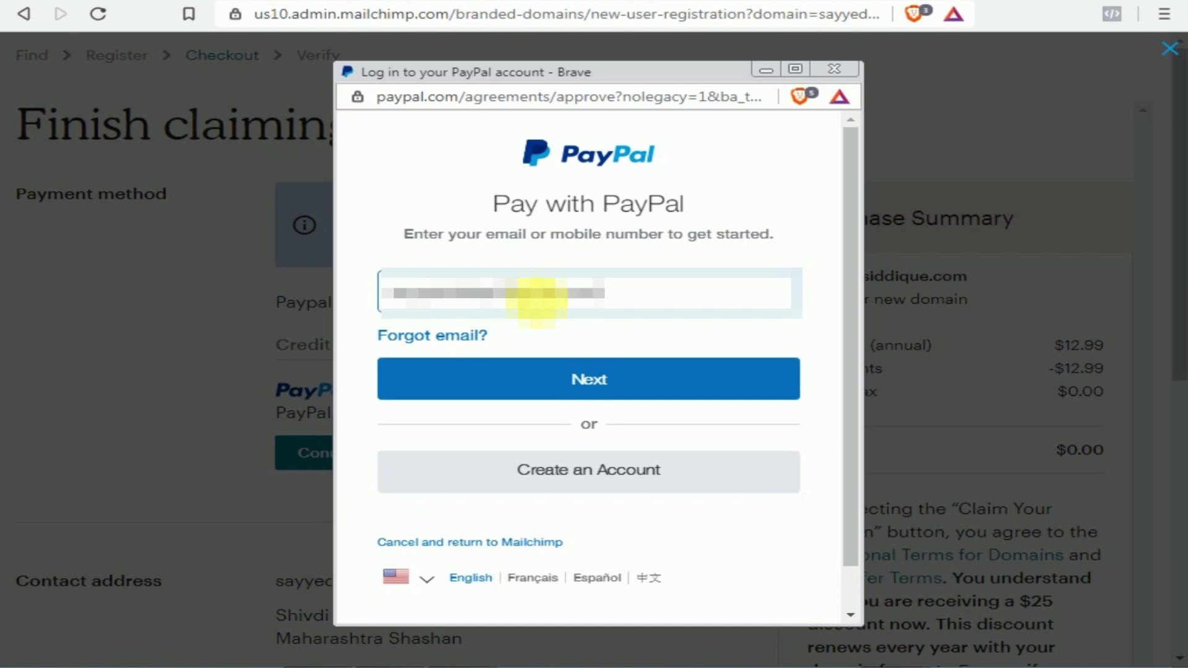
pyautogui.click(583, 389)
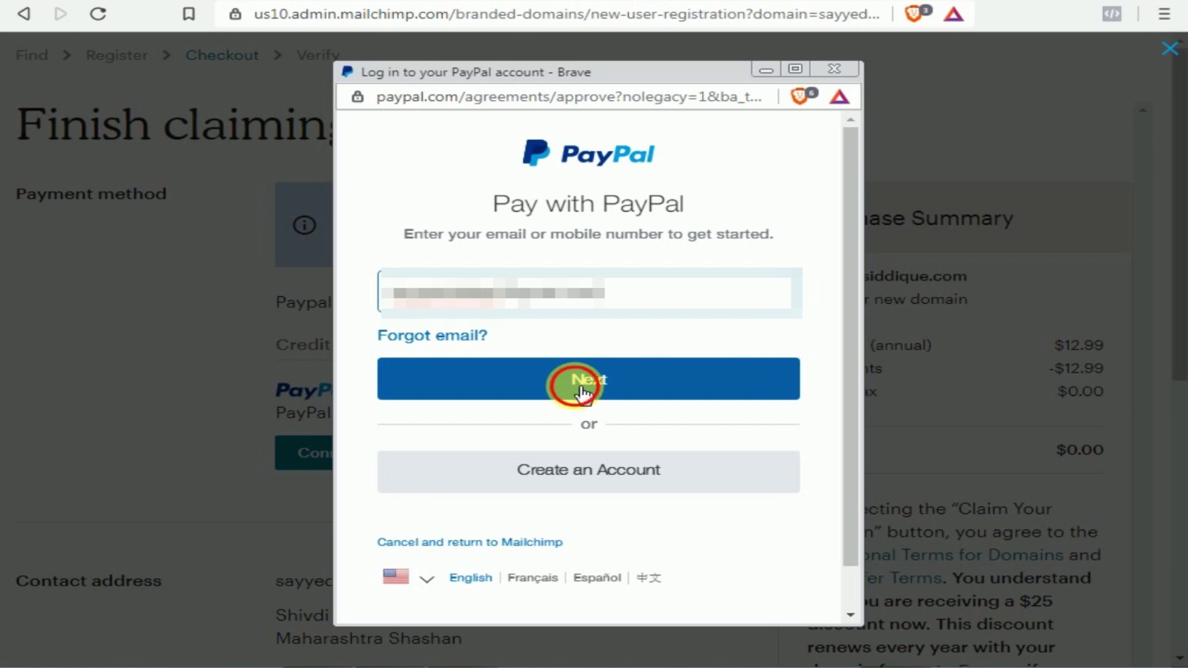
pyautogui.click(630, 492)
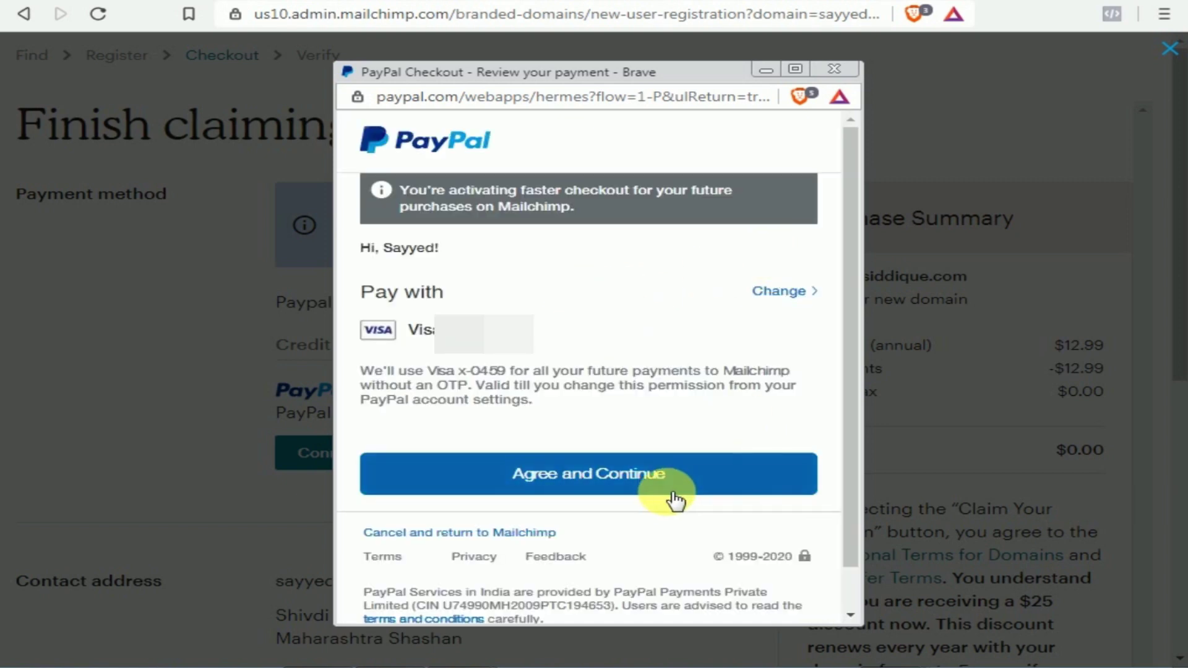
pyautogui.click(609, 481)
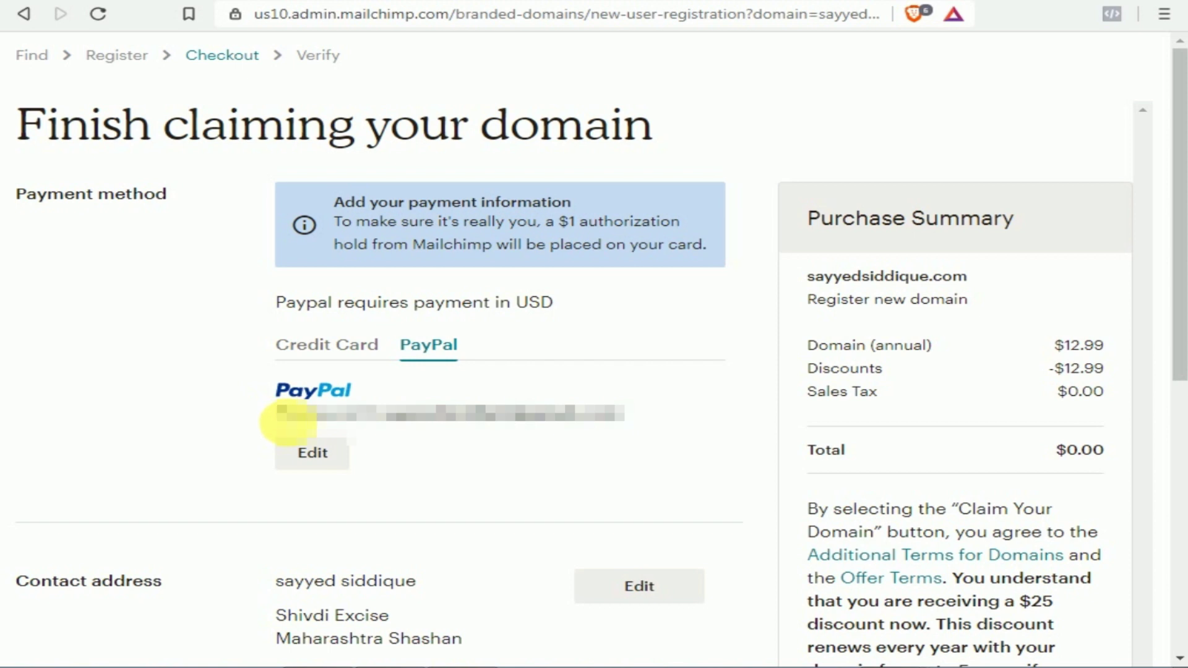
# Submit the $0.00 checkout with Claim Your Domain, retrying several times
pyautogui.moveTo(291, 420); pyautogui.dragTo(700, 414)
pyautogui.click(709, 471)
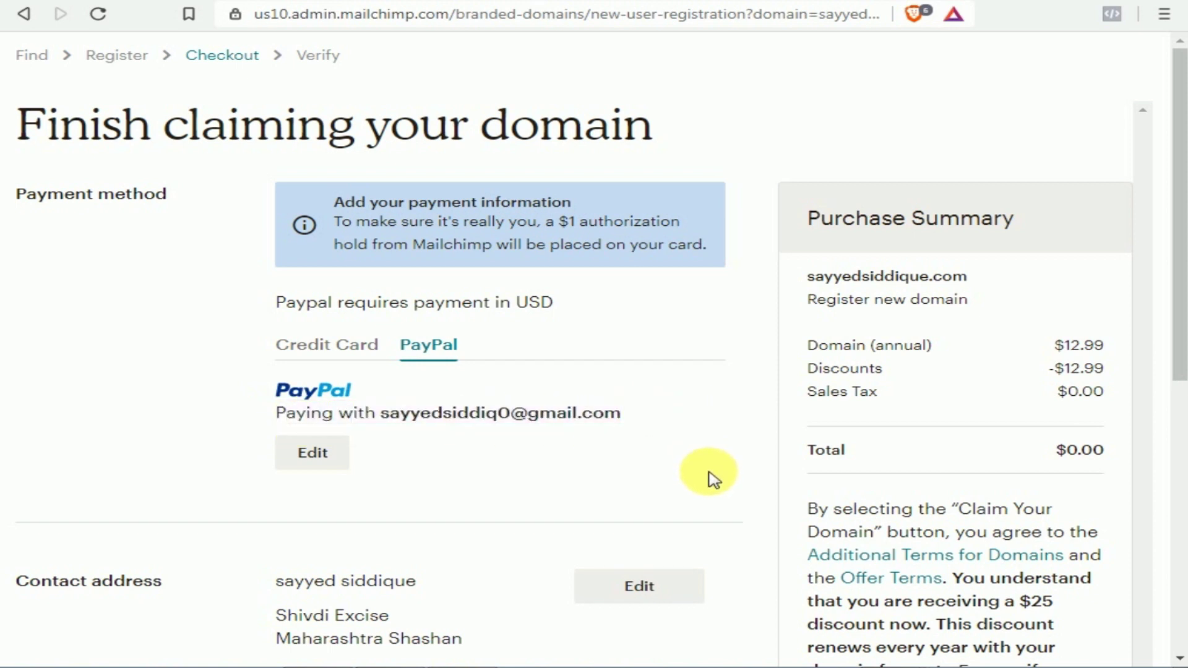
pyautogui.scroll(-5, 710, 476)
pyautogui.click(932, 498)
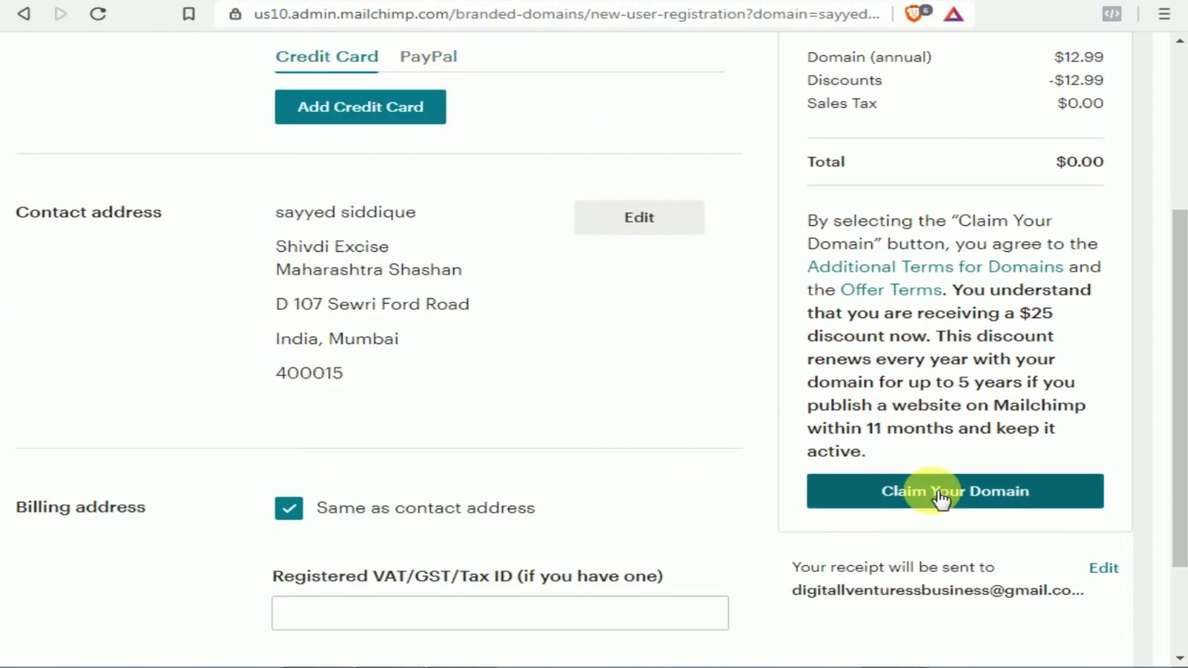
pyautogui.click(940, 498)
pyautogui.click(940, 498)
pyautogui.click(939, 499)
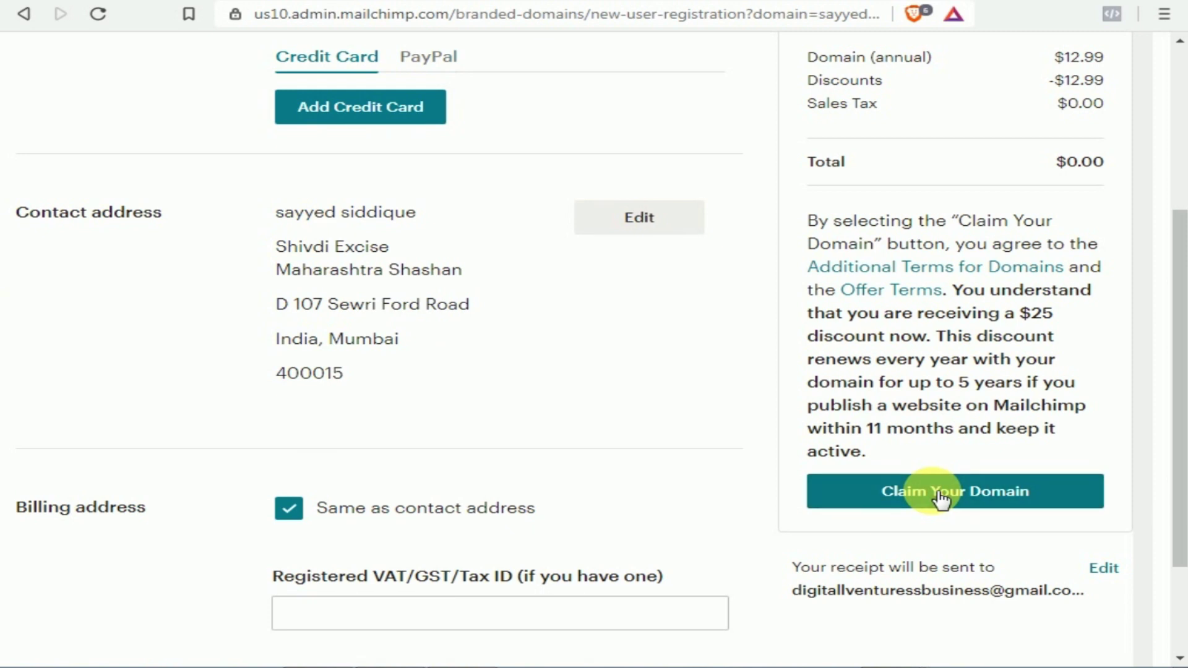
pyautogui.click(939, 499)
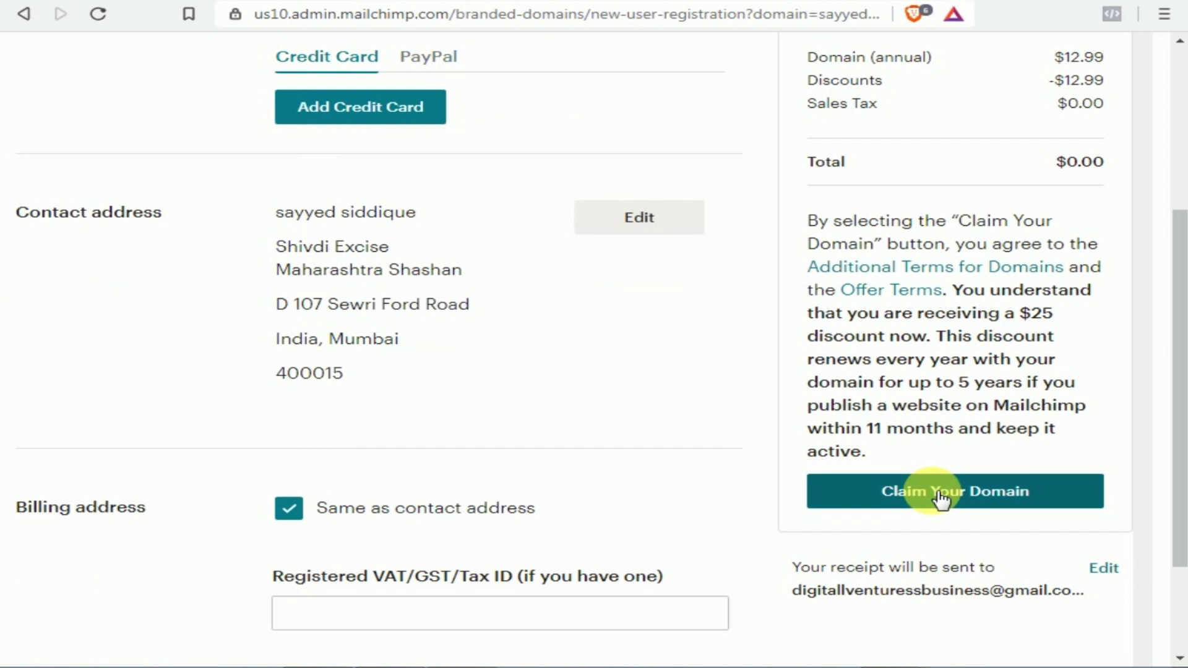